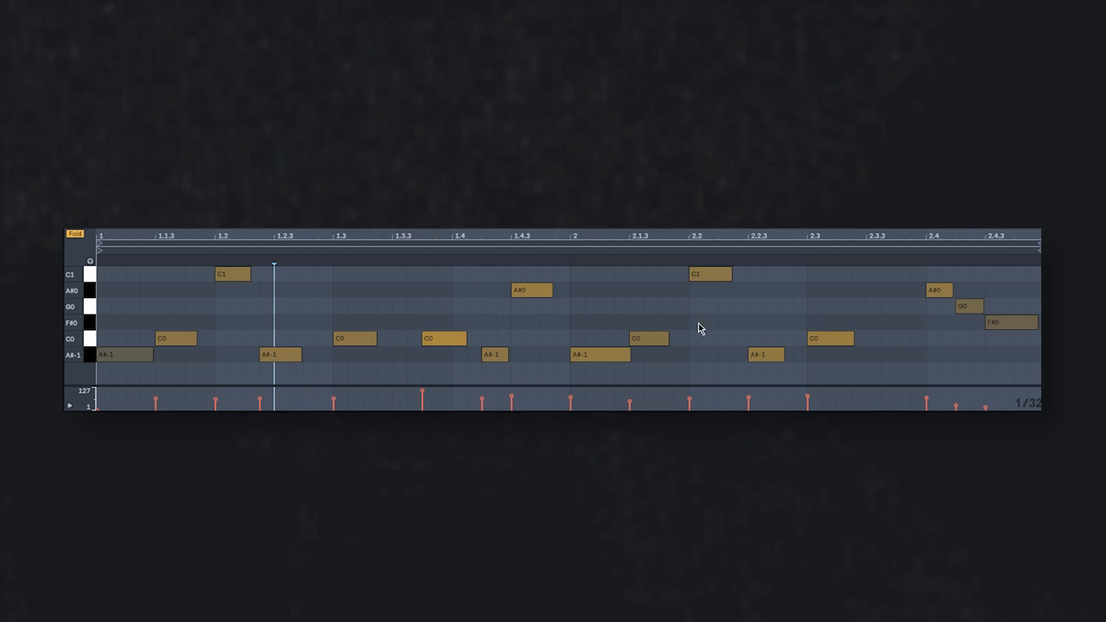
click(100, 318)
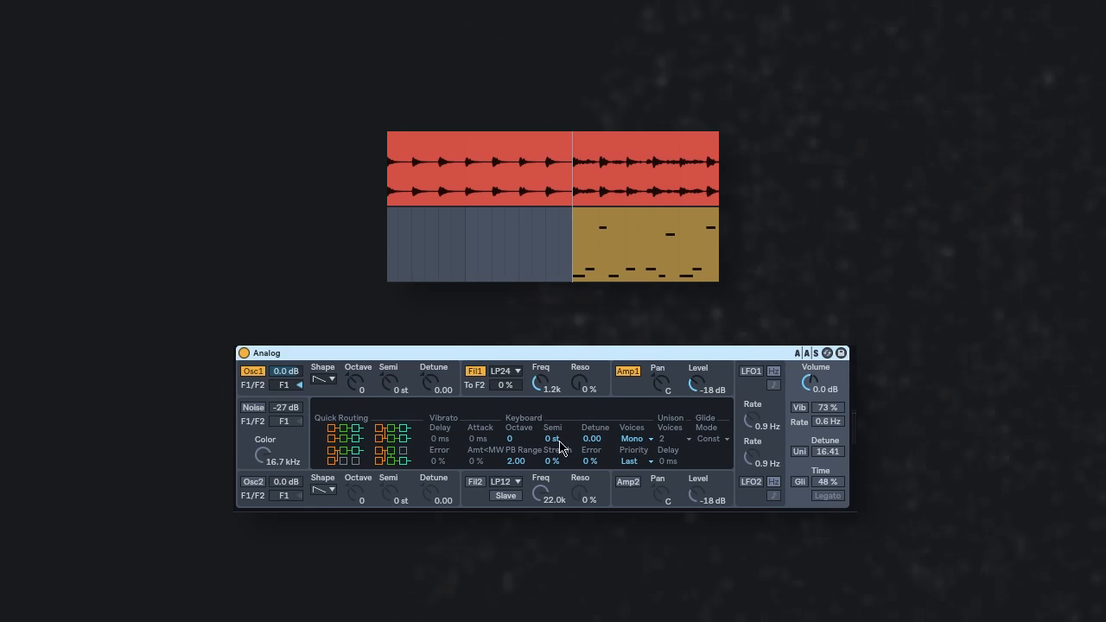
Turn on the second Analog oscillator and set its detune to -0.08
click(560, 398)
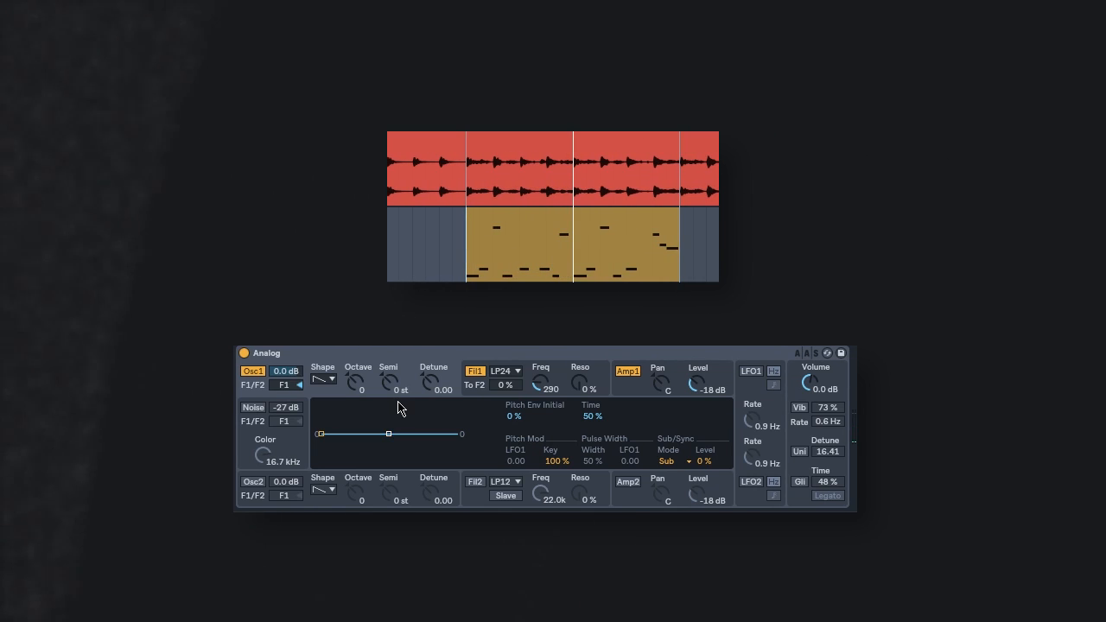
click(325, 490)
click(252, 484)
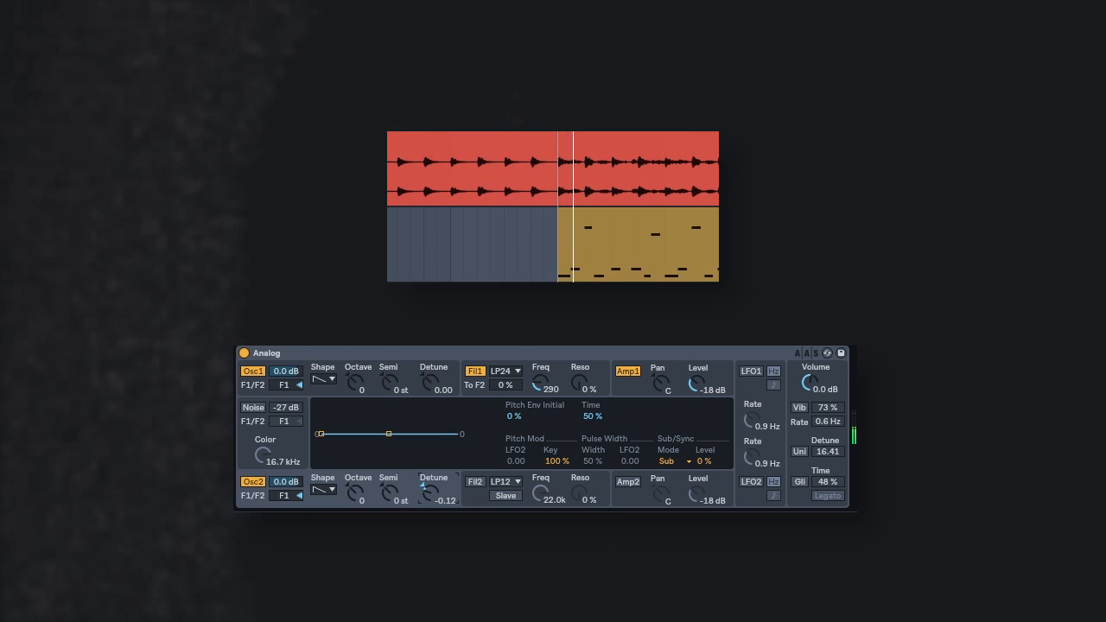
drag(432, 495, 433, 502)
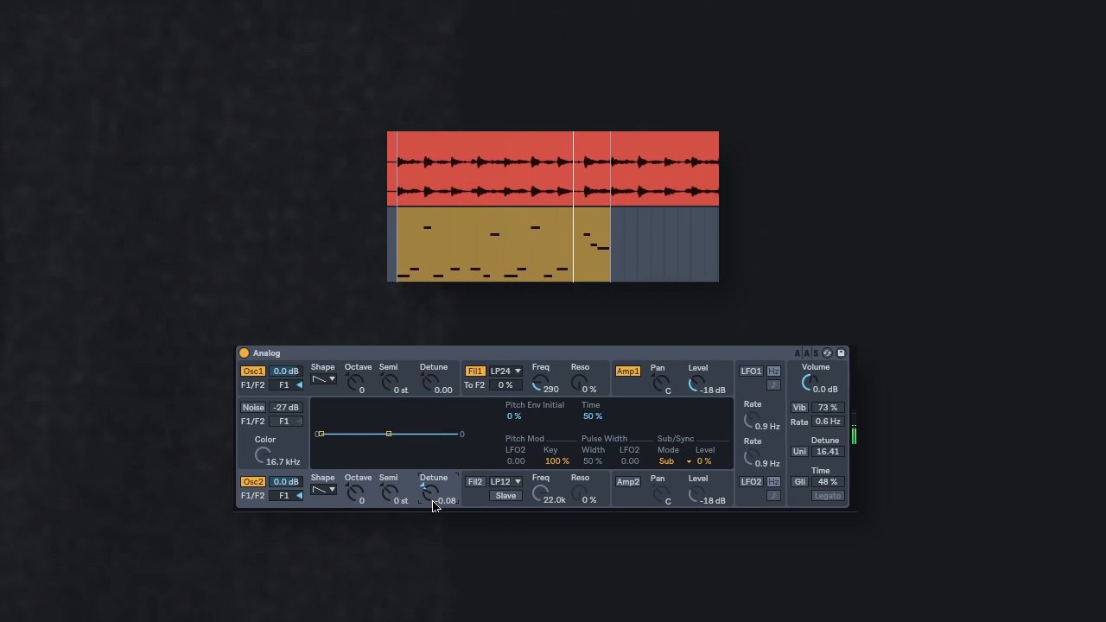
Set filter 1's resonance to 53 % and sweep its cutoff frequency during playback, settling on 86 Hz
click(482, 396)
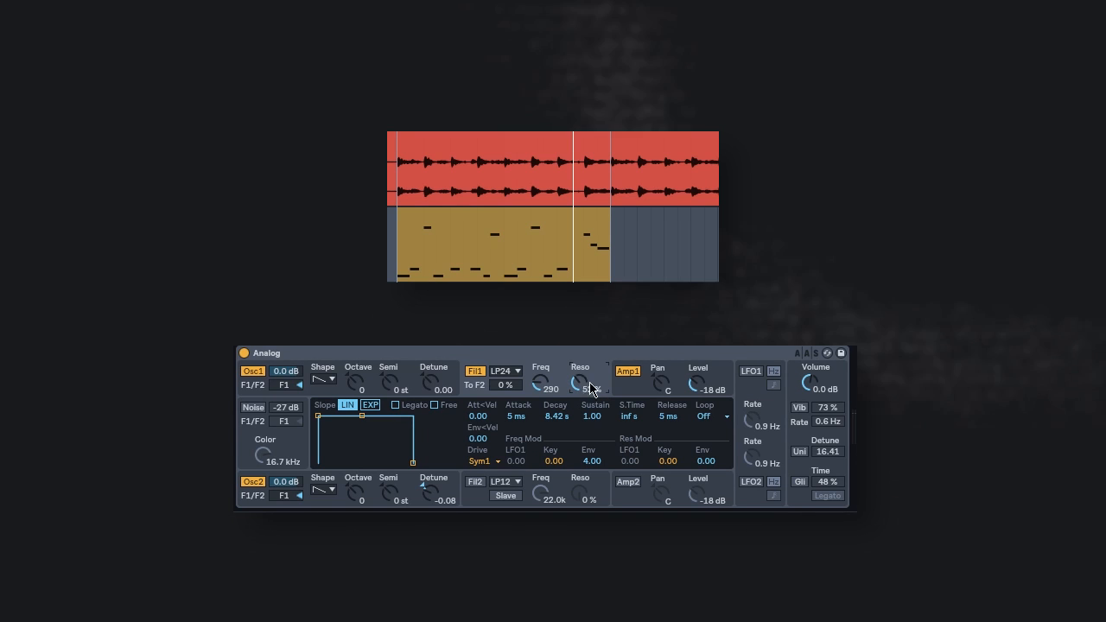
click(397, 255)
key(space)
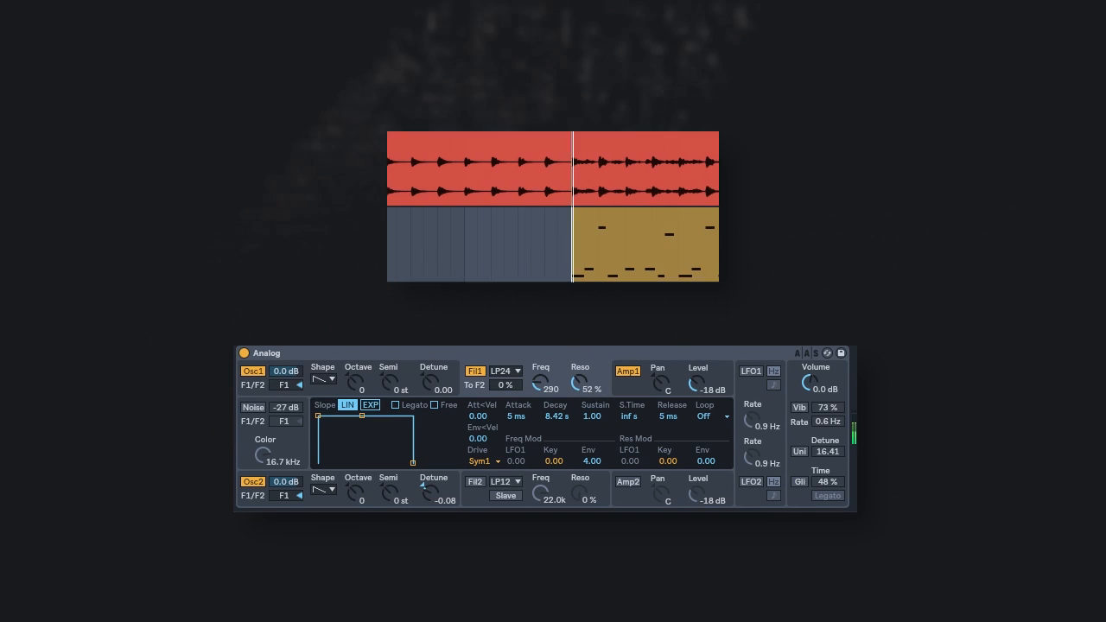
drag(541, 383, 541, 420)
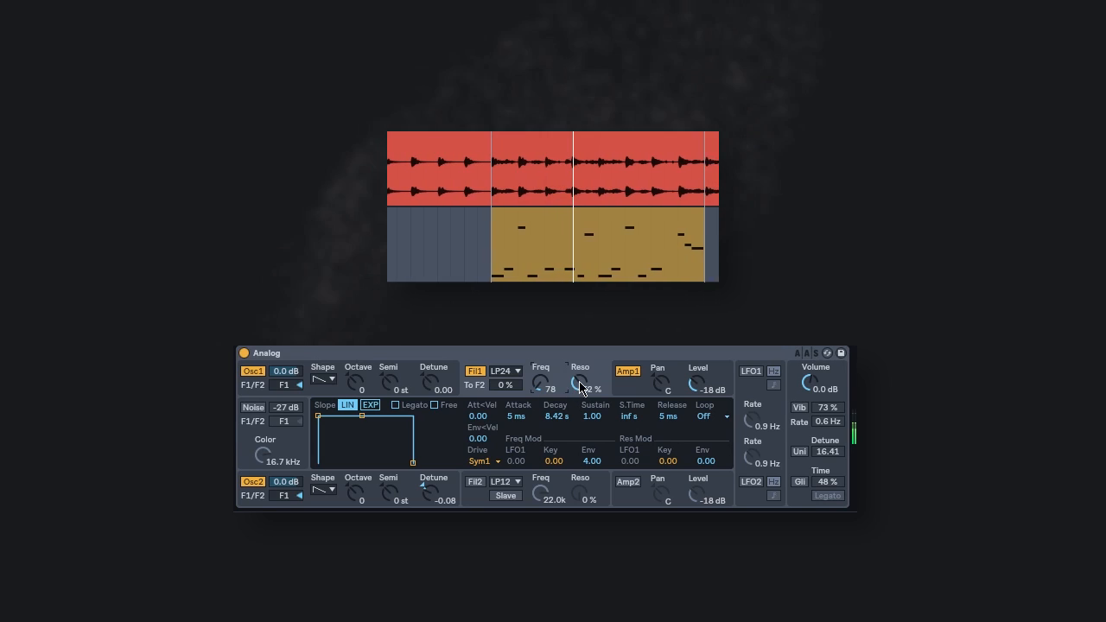
drag(579, 382, 540, 384)
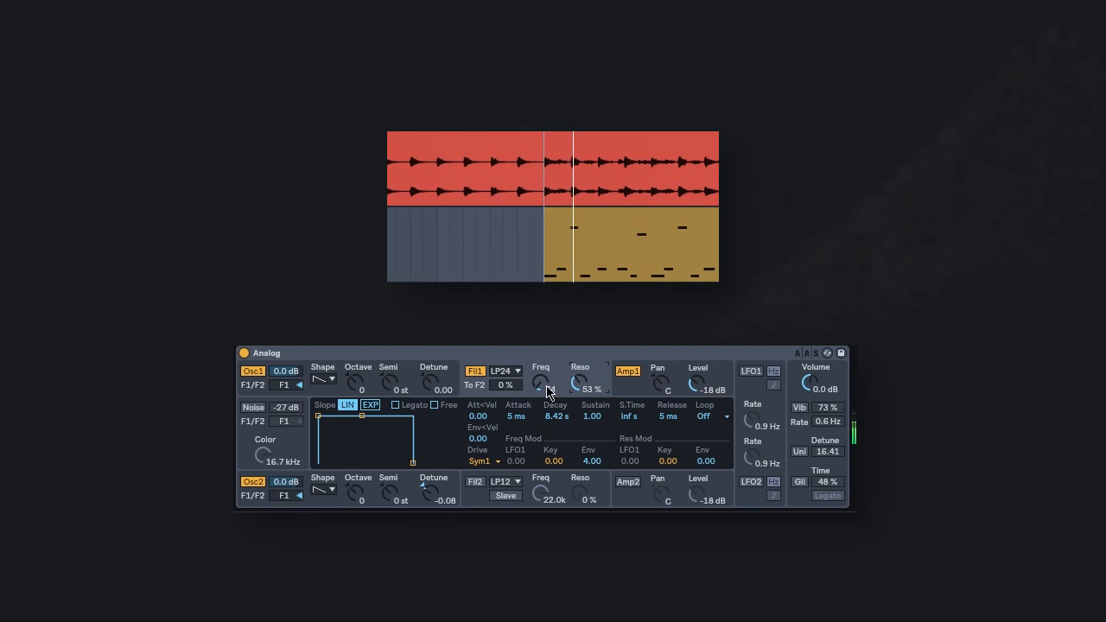
drag(543, 387, 543, 387)
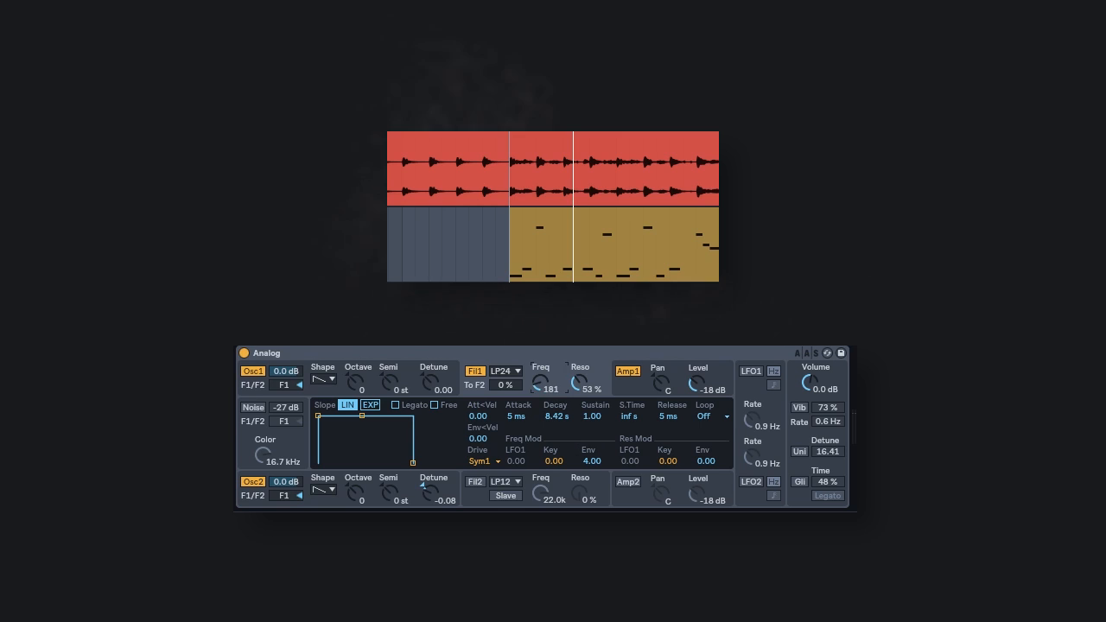
drag(542, 383, 541, 390)
drag(542, 383, 542, 367)
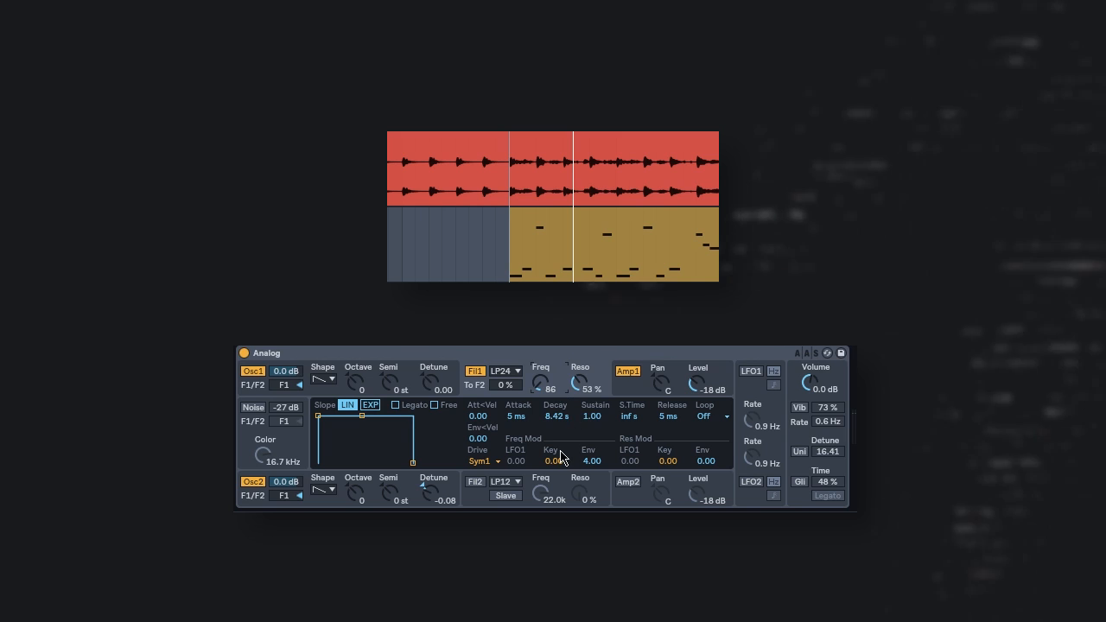
Set filter 1's frequency key modulation to 1.50 and raise its cutoff frequency to 420 Hz
text(1.)
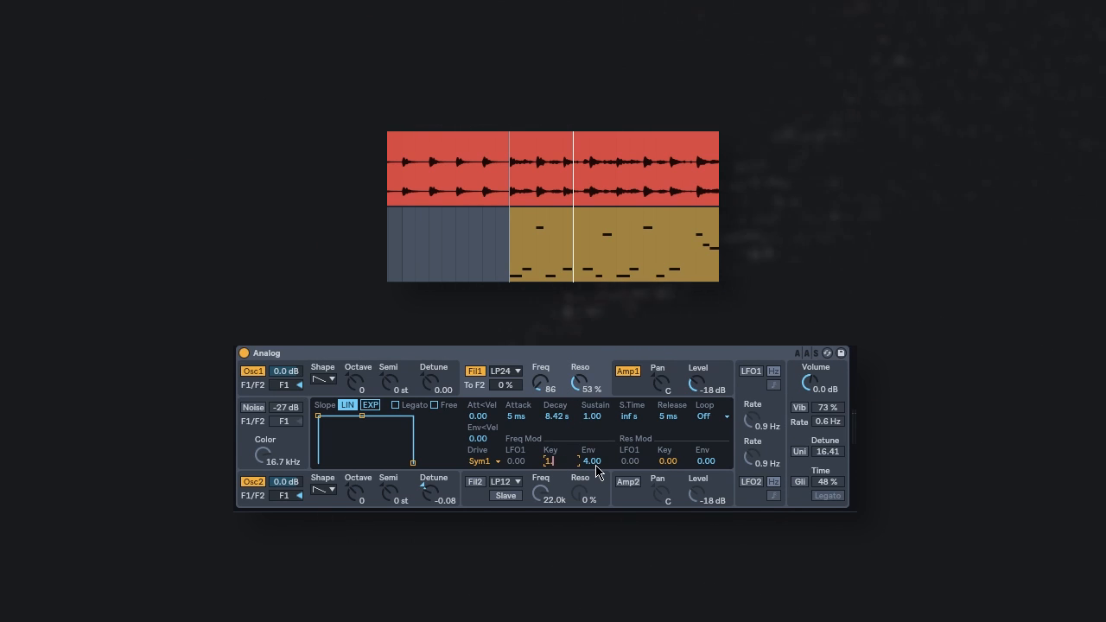
text(5)
key(Return)
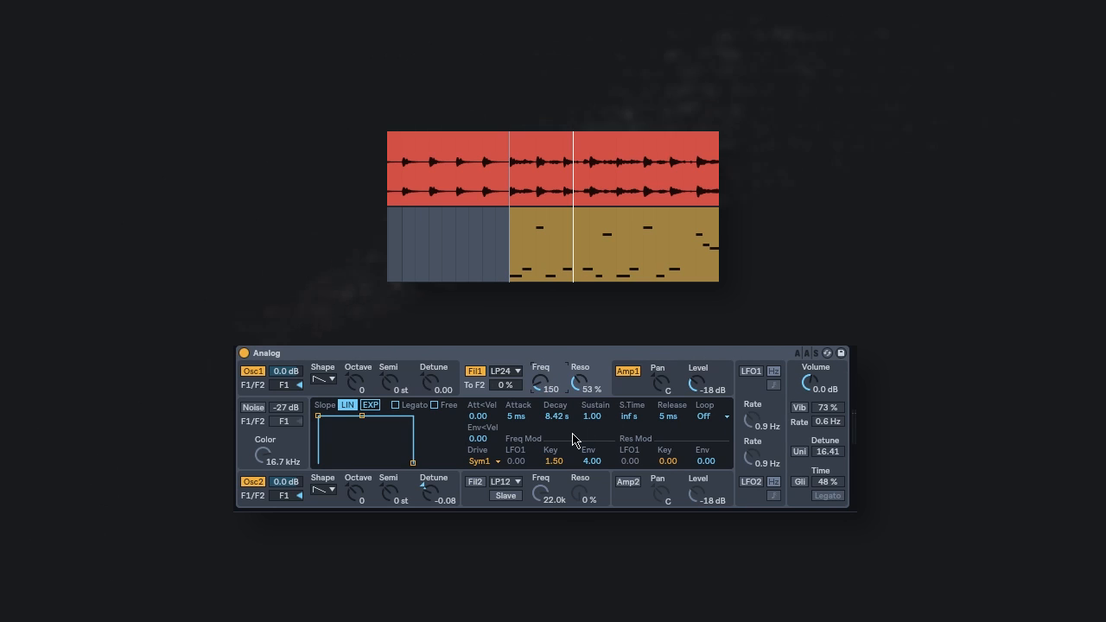
drag(543, 388, 543, 377)
key(space)
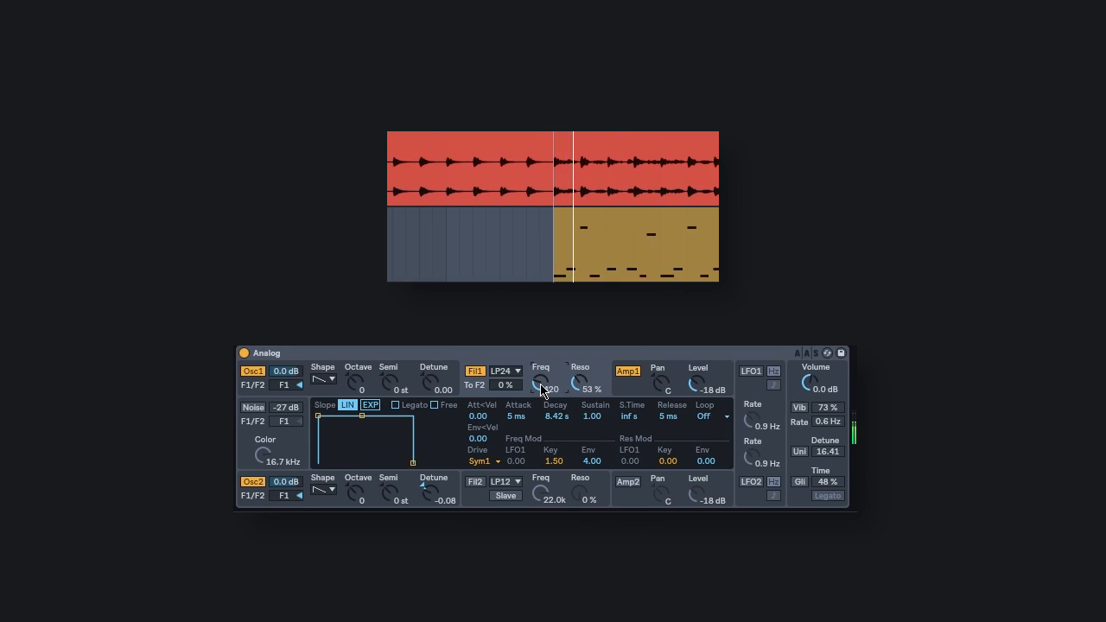
Enable glide on the Analog synth and set its glide time to 31 %
click(801, 482)
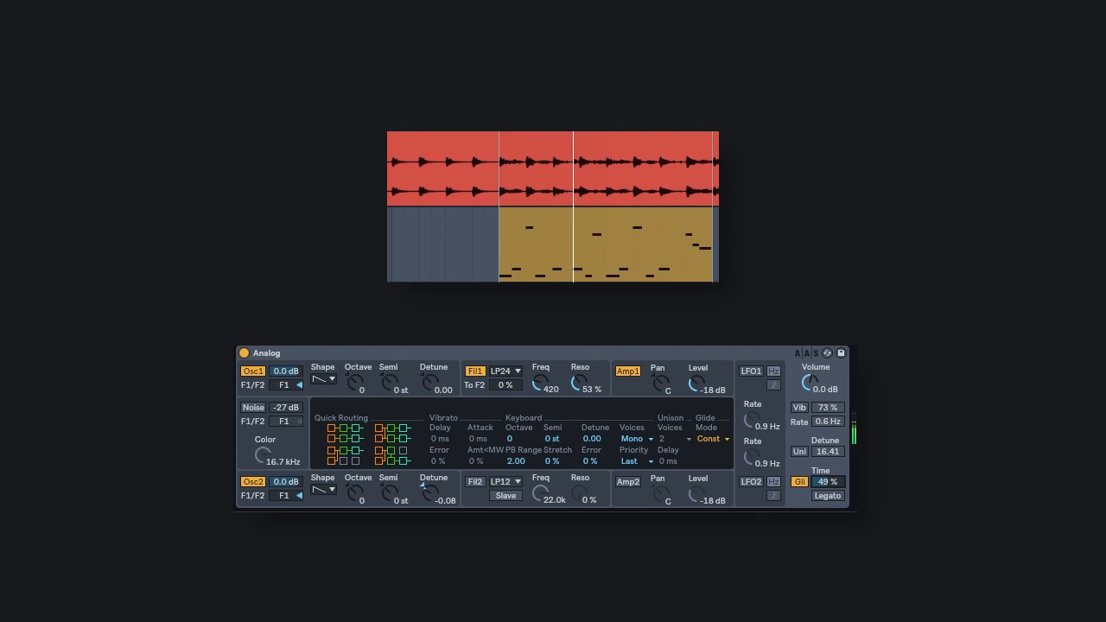
drag(828, 482, 828, 496)
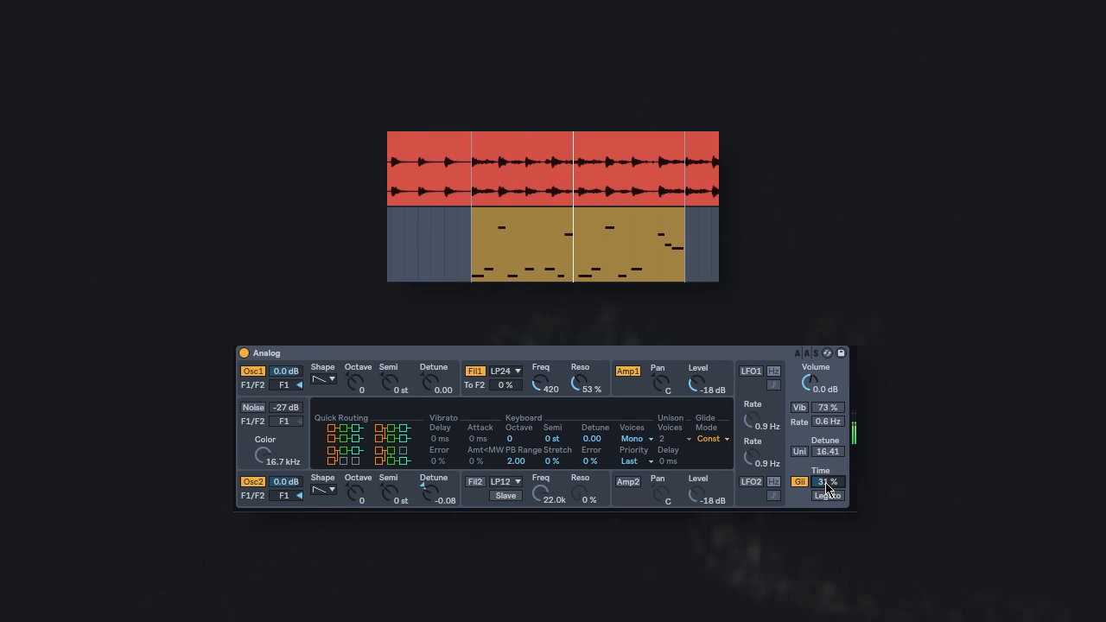
Set filter 1's cutoff to 403 Hz and its envelope velocity amount (Env<Vel) to 0.63
click(537, 387)
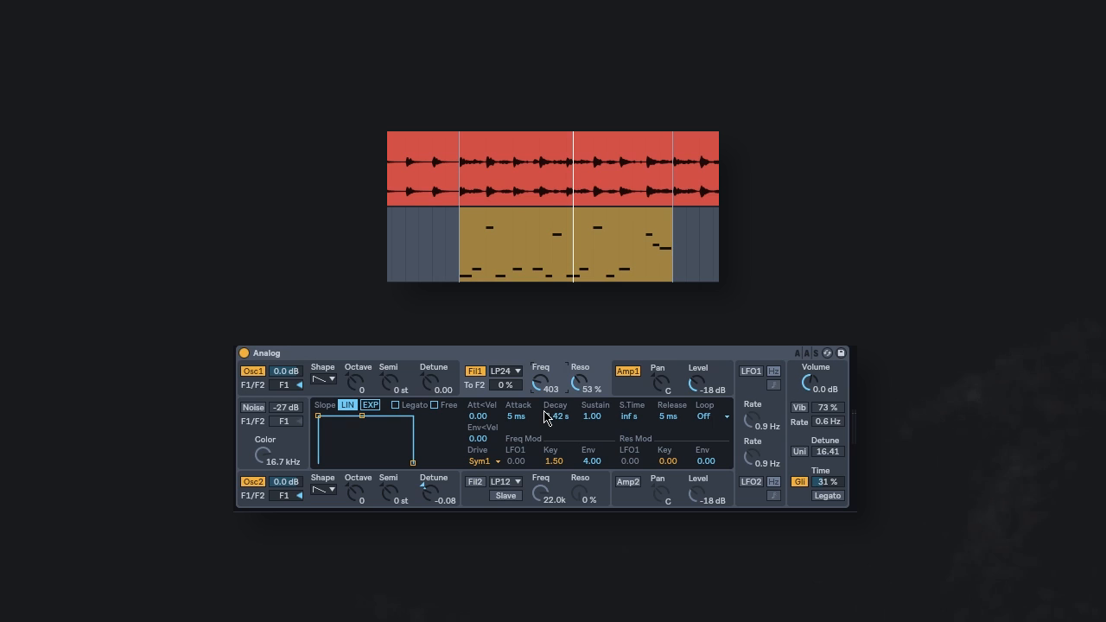
drag(474, 441, 476, 413)
key(space)
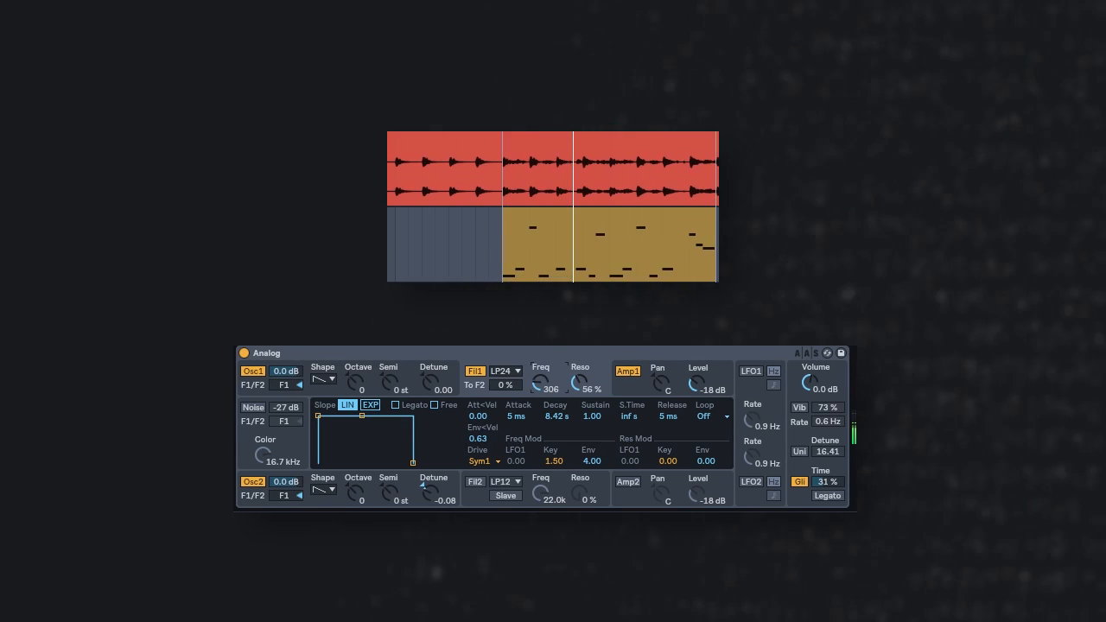
Raise filter 1's resonance to 58 % and set its cutoff frequency to 443 Hz
drag(542, 385, 541, 387)
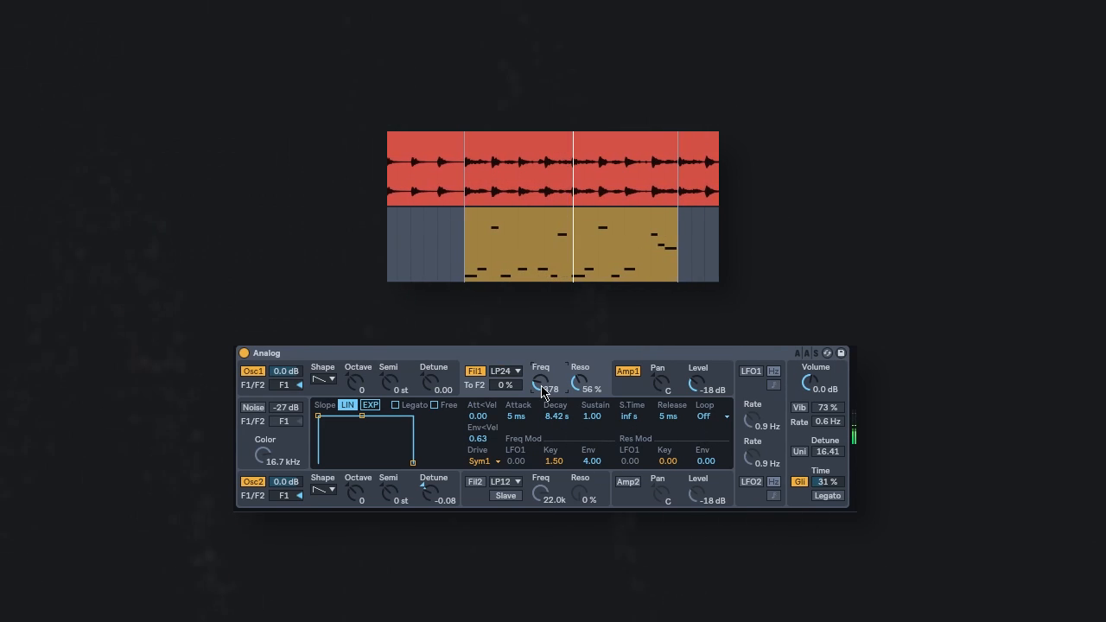
drag(550, 390, 576, 380)
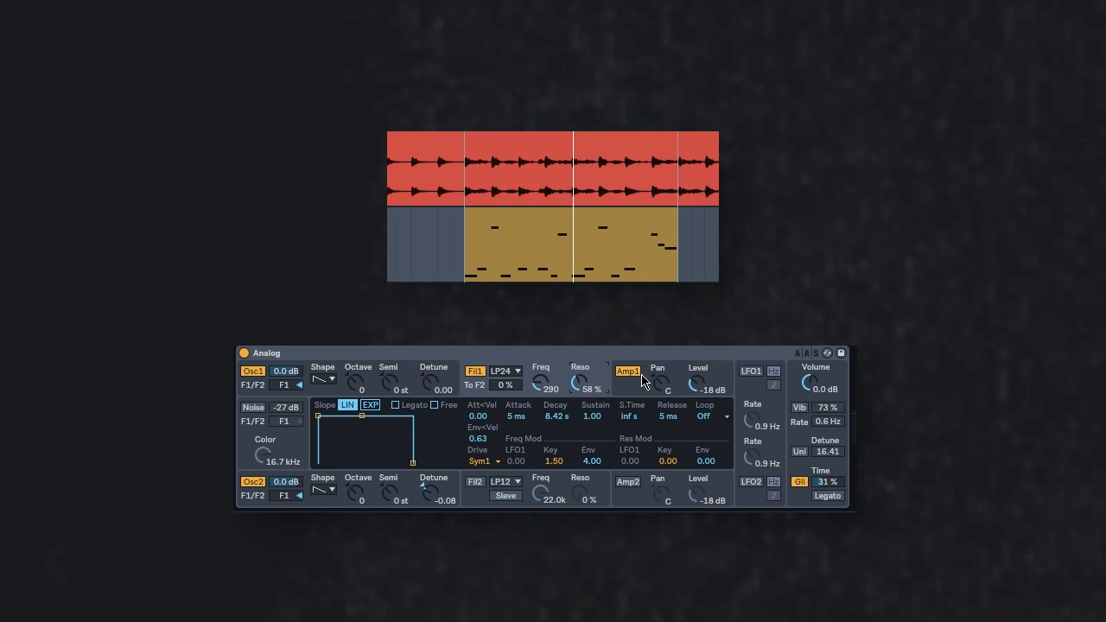
drag(544, 388, 544, 379)
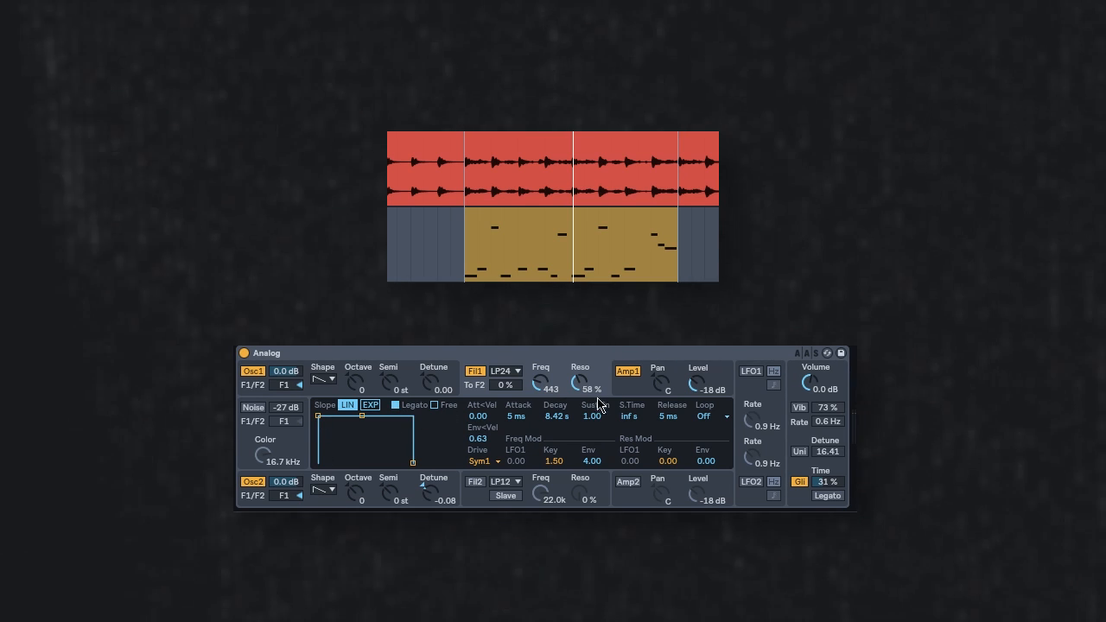
Make the filter 1 envelope legato and exponential, with a 45 ms attack and a 19 ms release
click(395, 405)
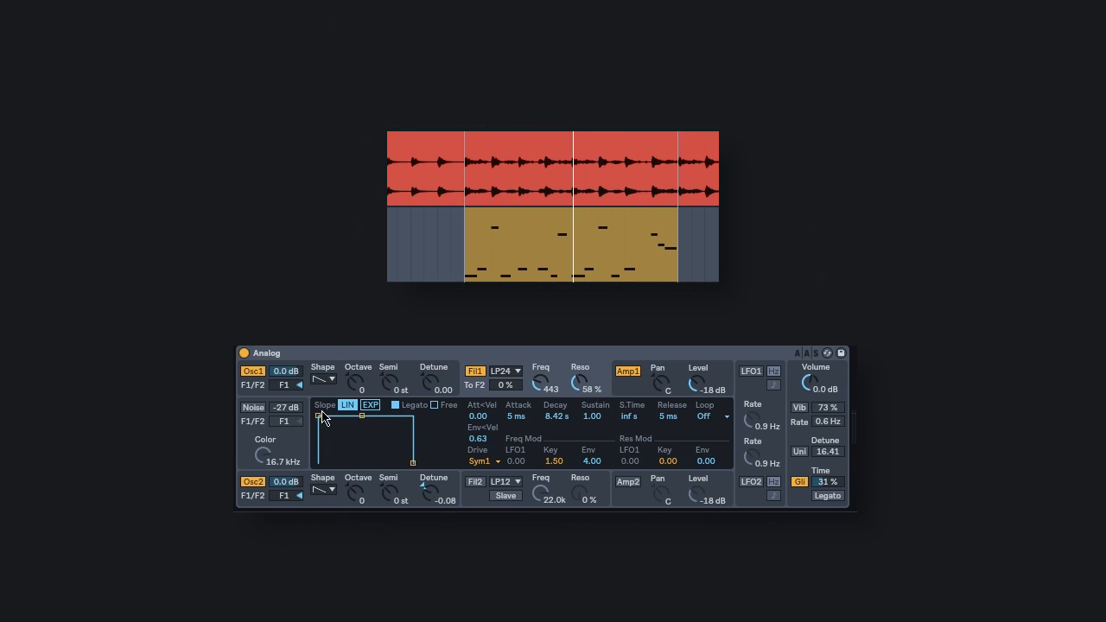
click(370, 405)
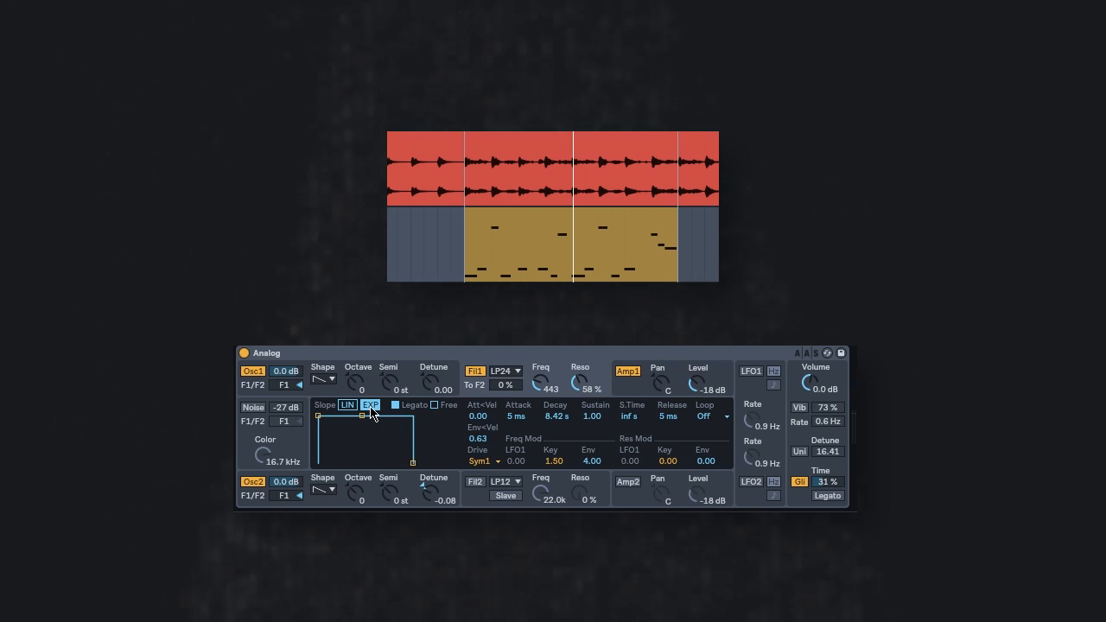
drag(318, 416, 340, 416)
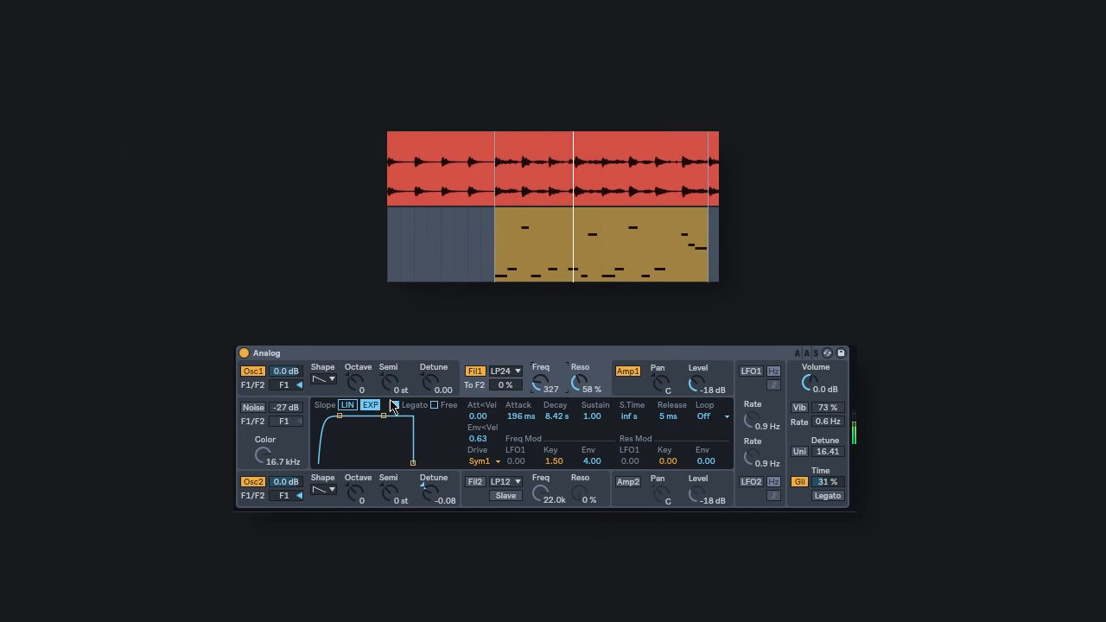
drag(340, 416, 333, 415)
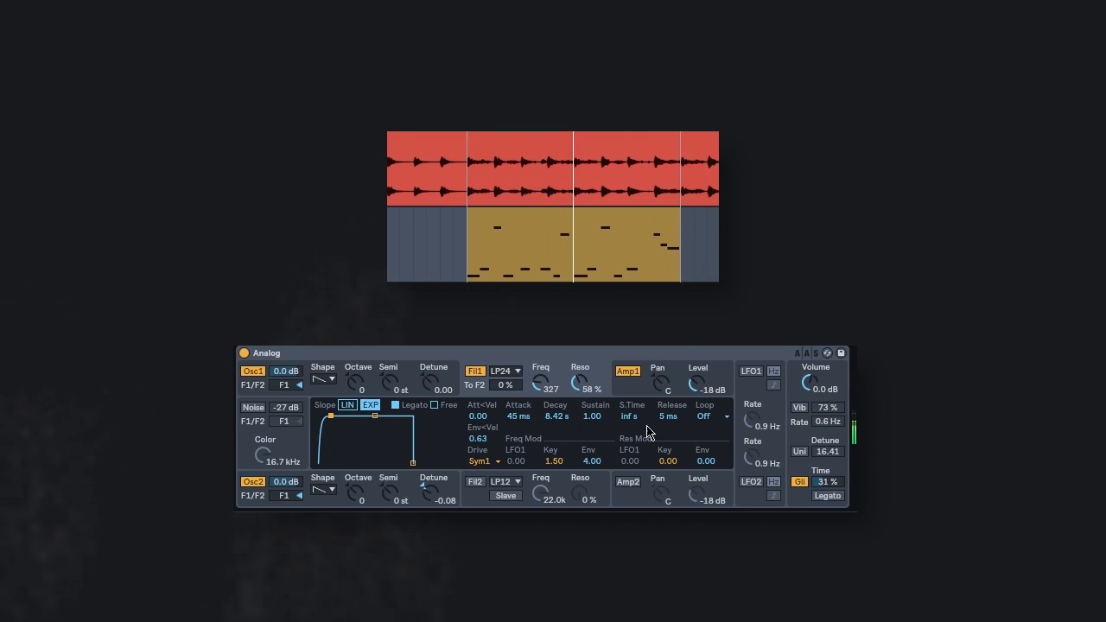
double_click(592, 462)
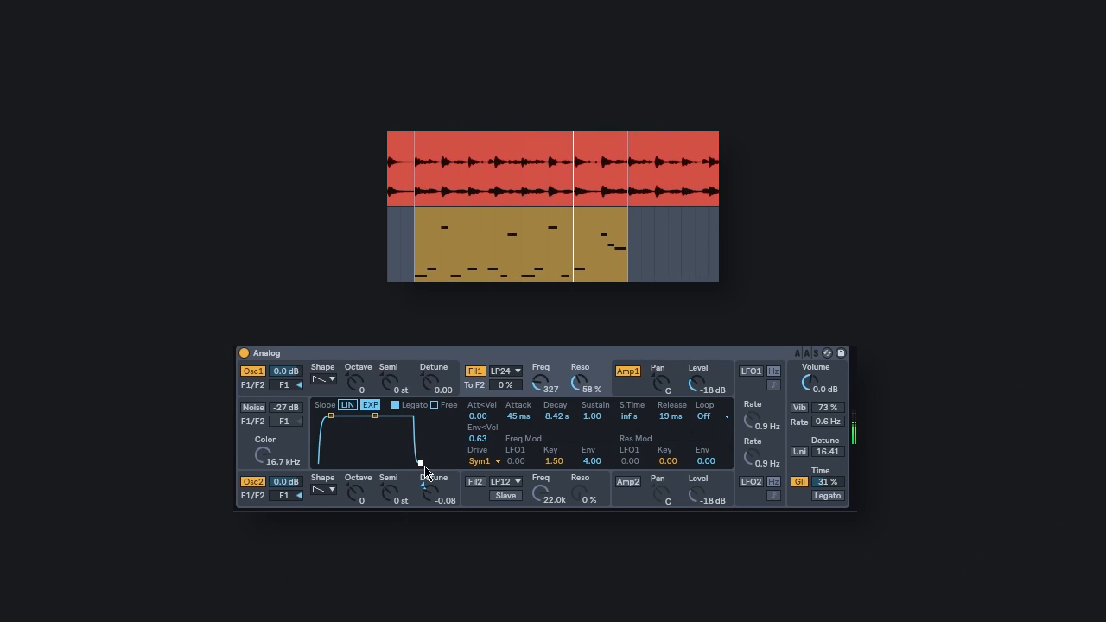
Soften the amp 1 envelope with a 19 ms attack and a 22 ms release
click(622, 391)
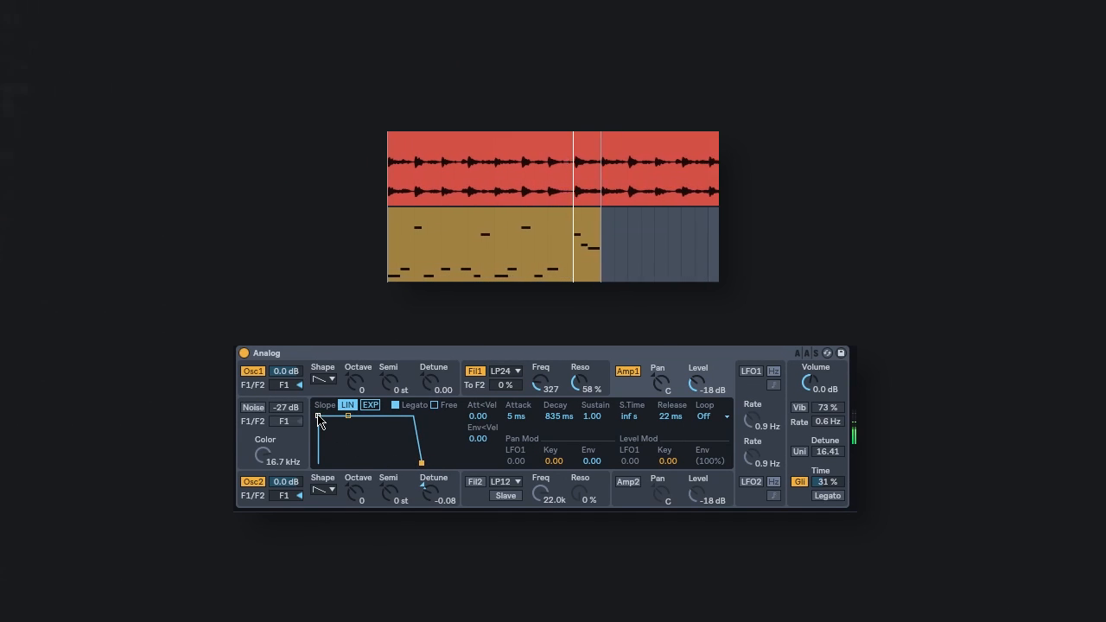
drag(328, 415, 326, 416)
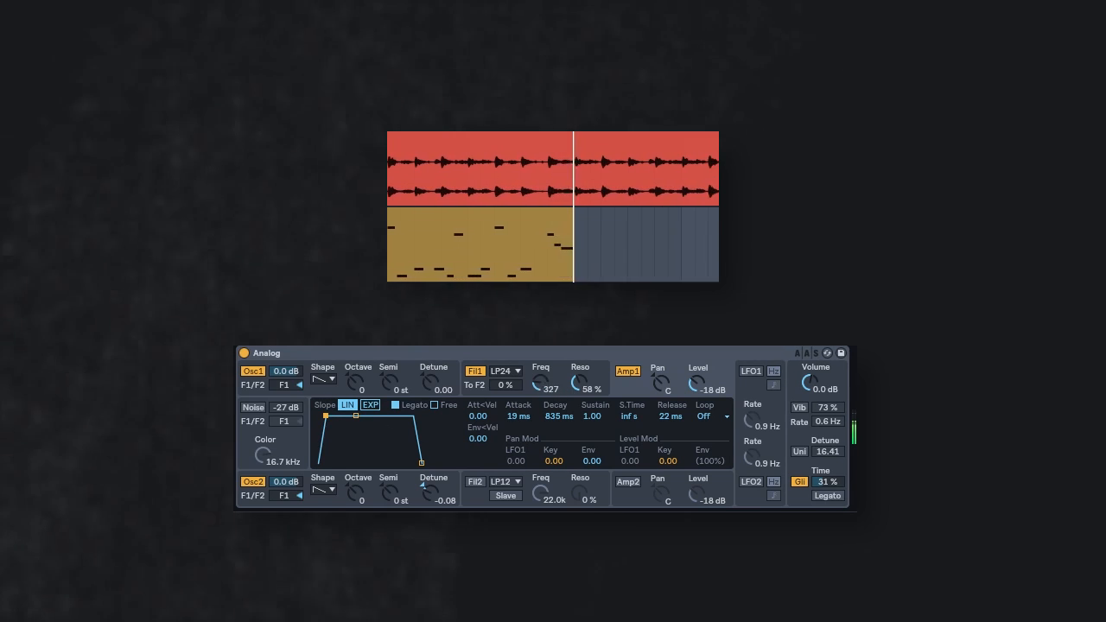
Rebalance filter 1 by ear, ending with a 447 Hz cutoff and 58 % resonance
drag(537, 384, 583, 380)
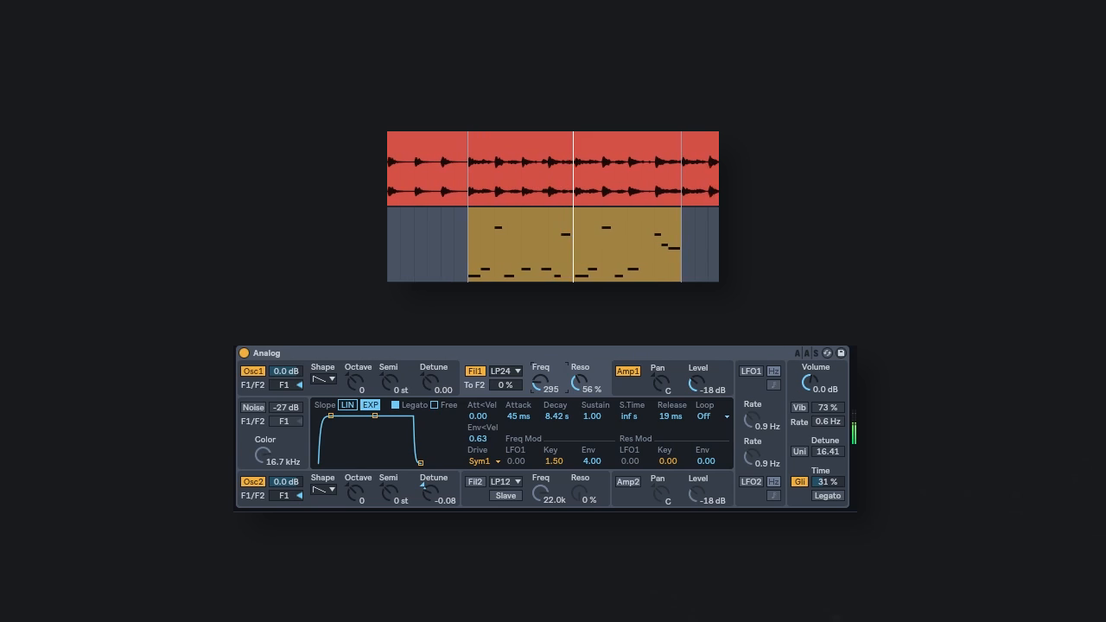
drag(540, 382, 585, 380)
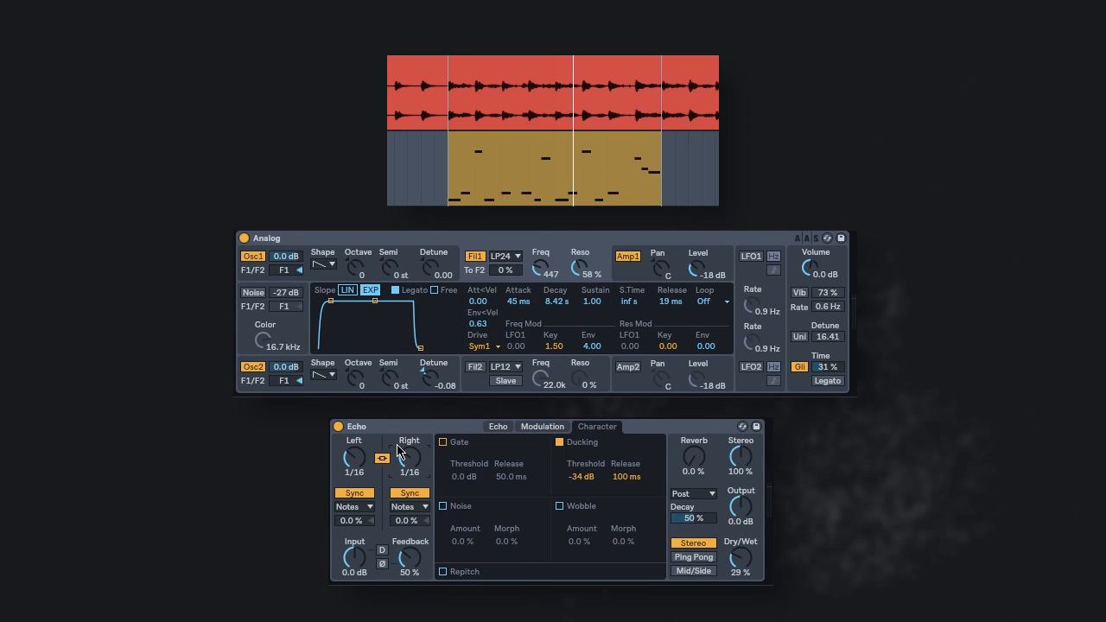
Unlink Echo's left and right delays, reduce feedback to 0.0 %, and offset the left delay by -24 %
click(409, 506)
click(406, 515)
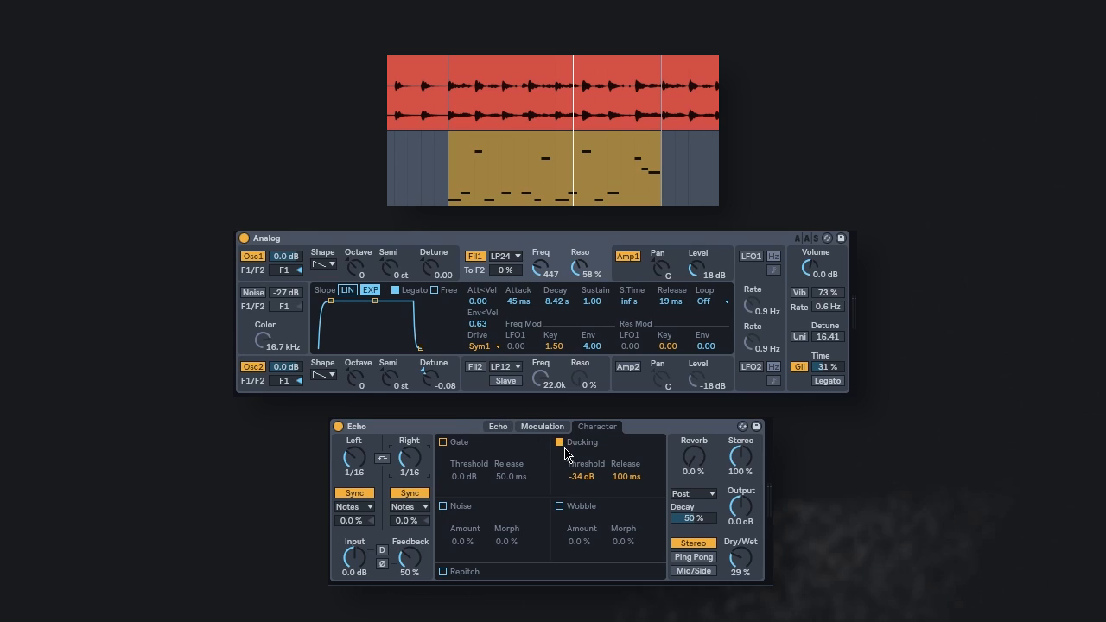
click(509, 427)
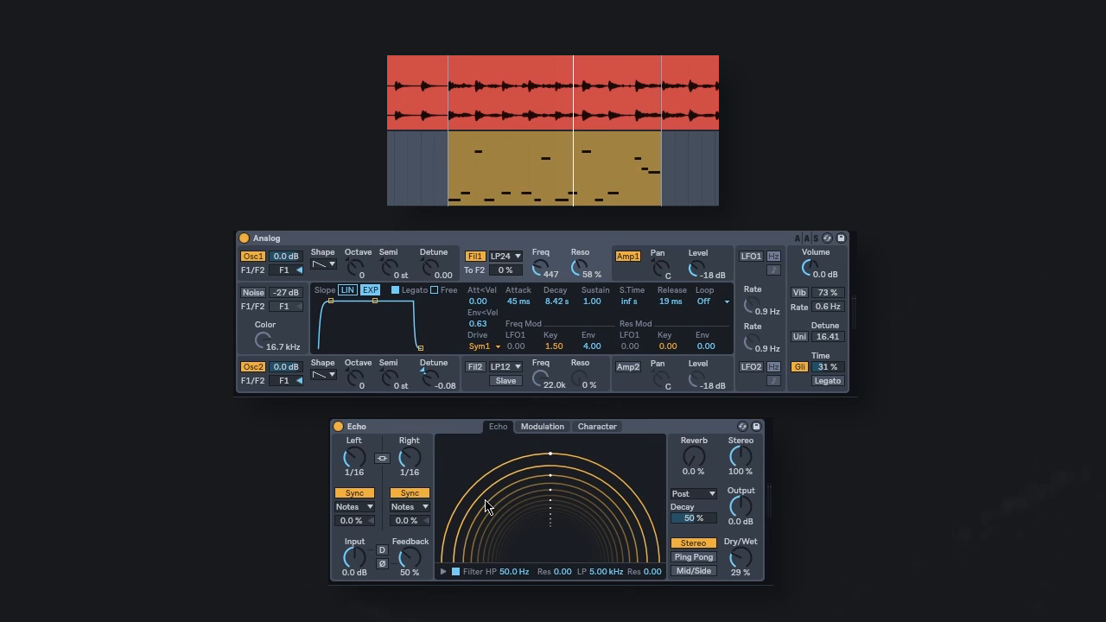
drag(405, 579, 406, 621)
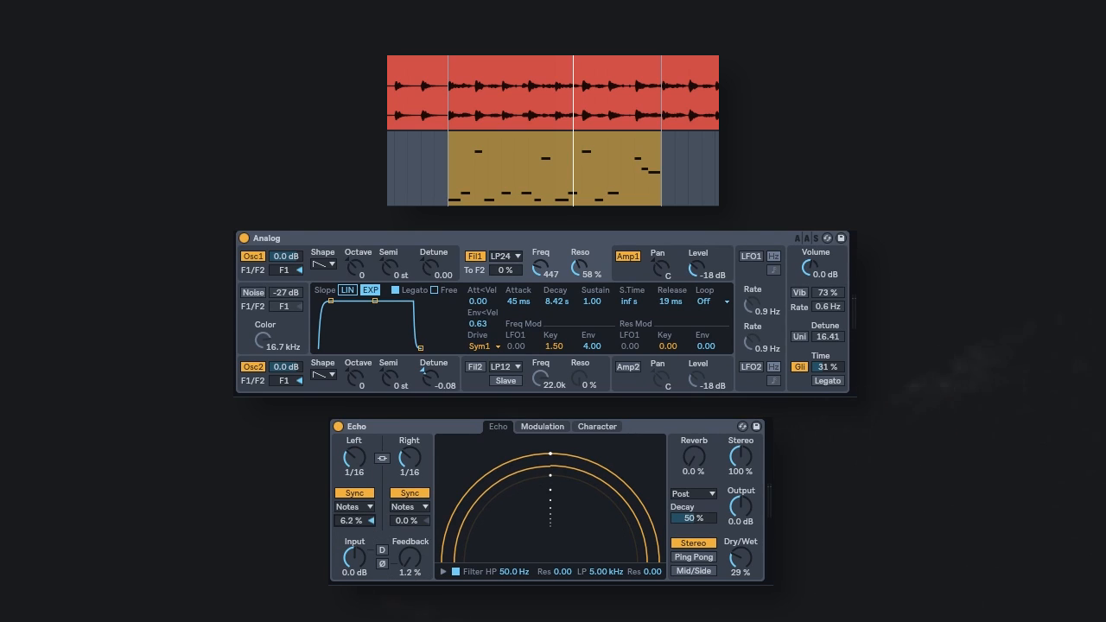
drag(354, 521, 355, 546)
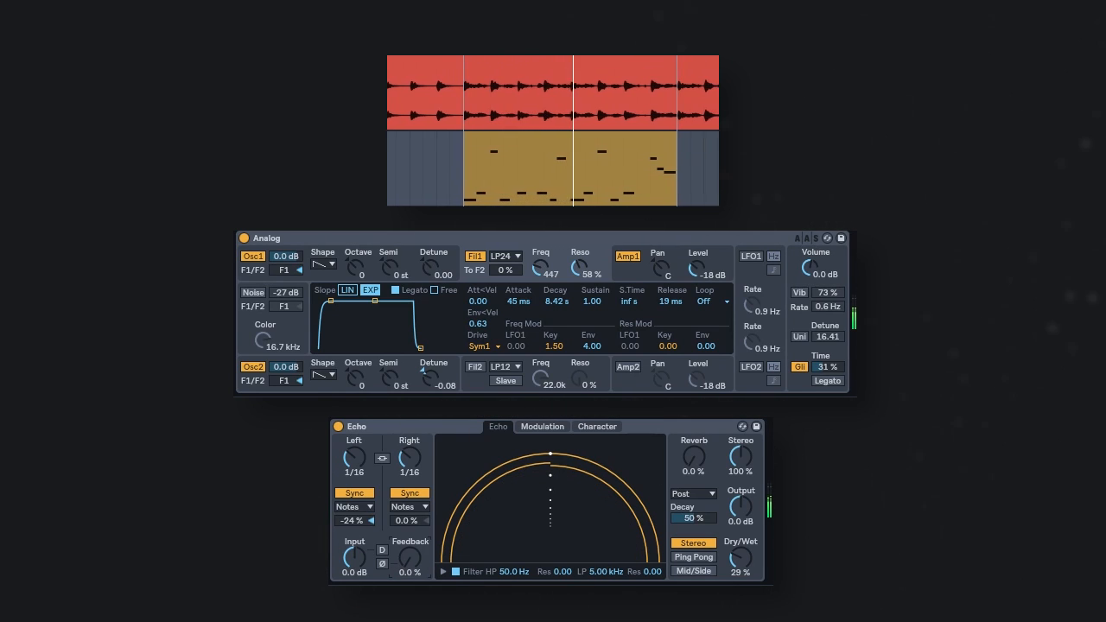
Lower the Echo device's output level to -18 dB
drag(738, 516, 737, 552)
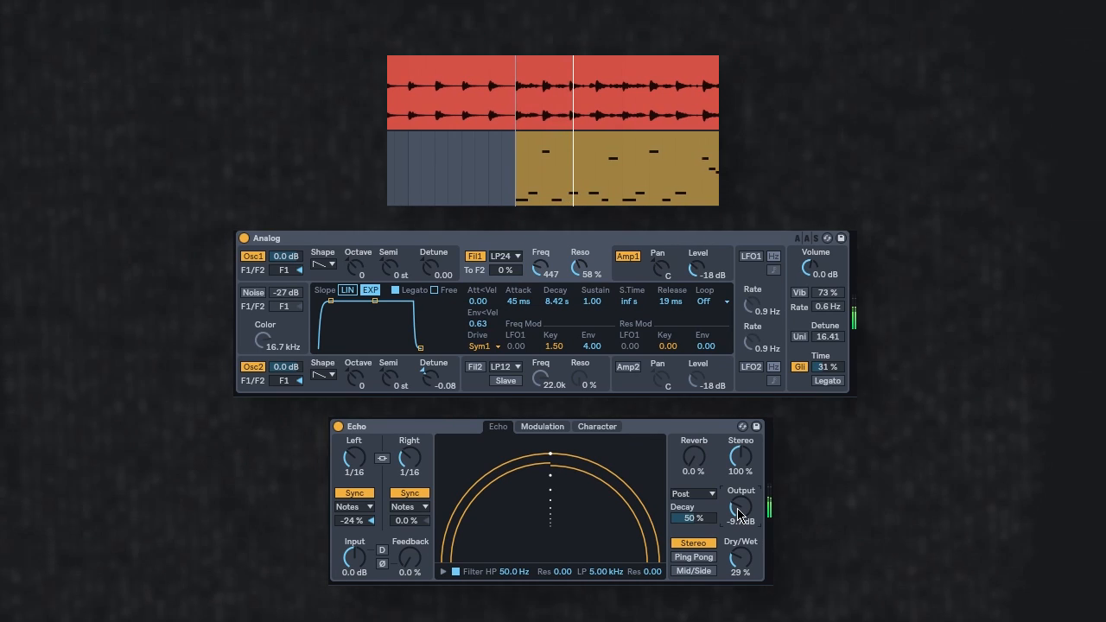
drag(739, 510, 739, 534)
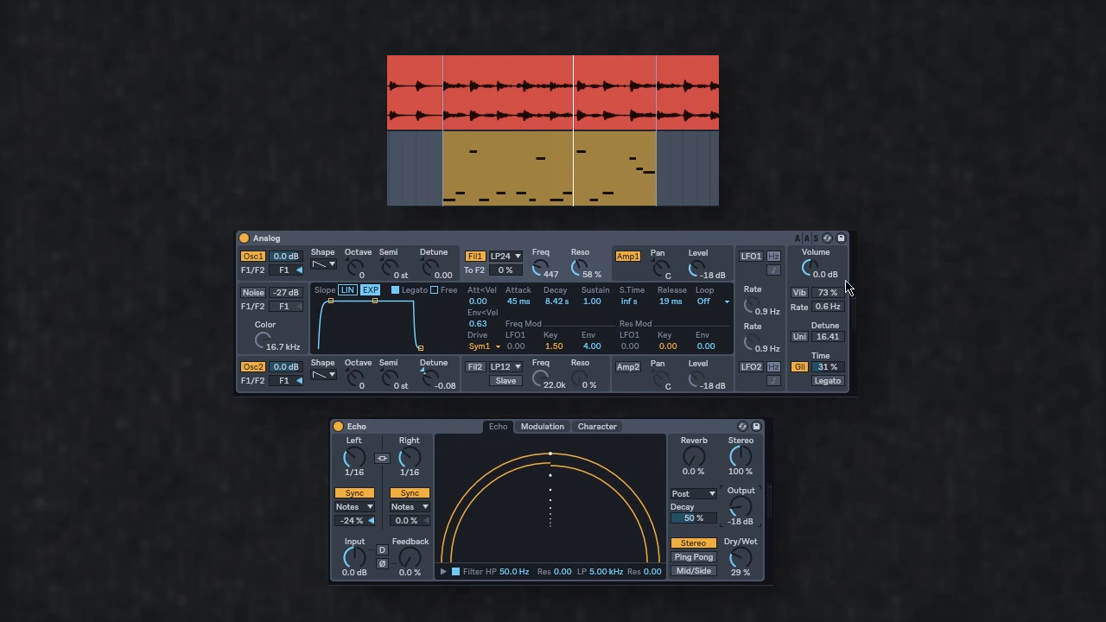
Enable unison on the Analog synth with a detune of 9.38 and raise filter 1's cutoff to 608 Hz
click(799, 336)
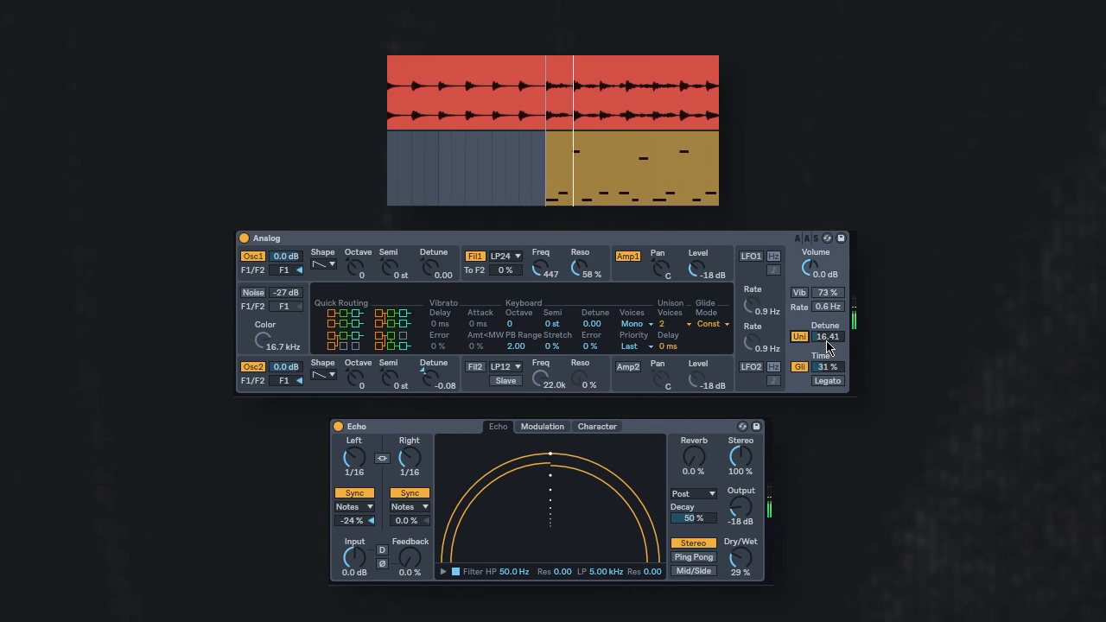
mouse_move(828, 346)
mouse_down()
mouse_move(828, 371)
mouse_move(828, 343)
mouse_up()
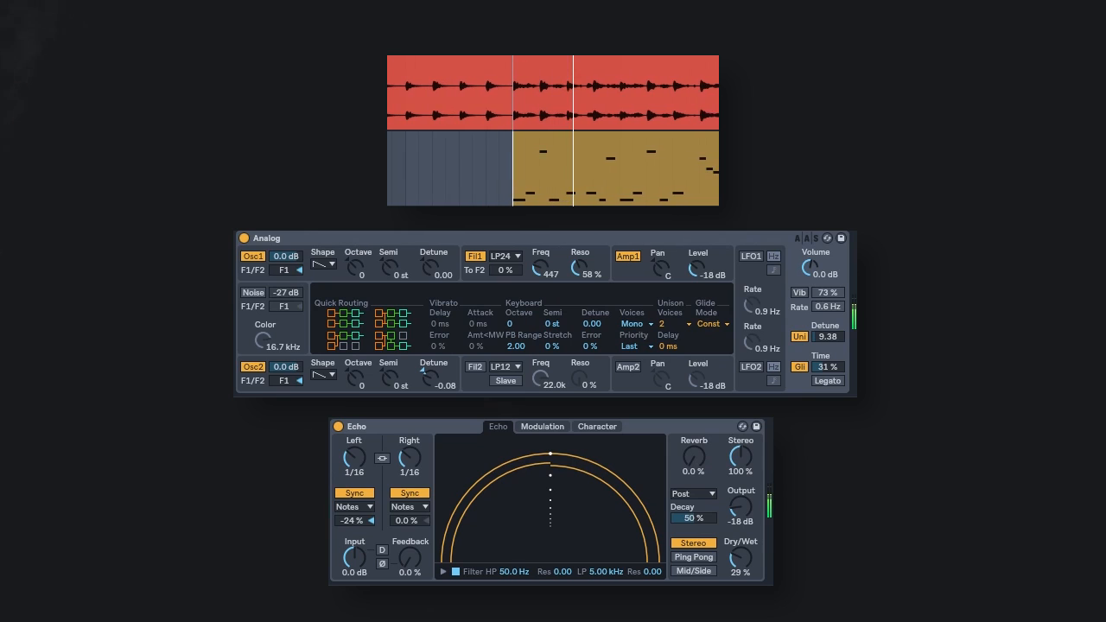
drag(542, 276, 563, 276)
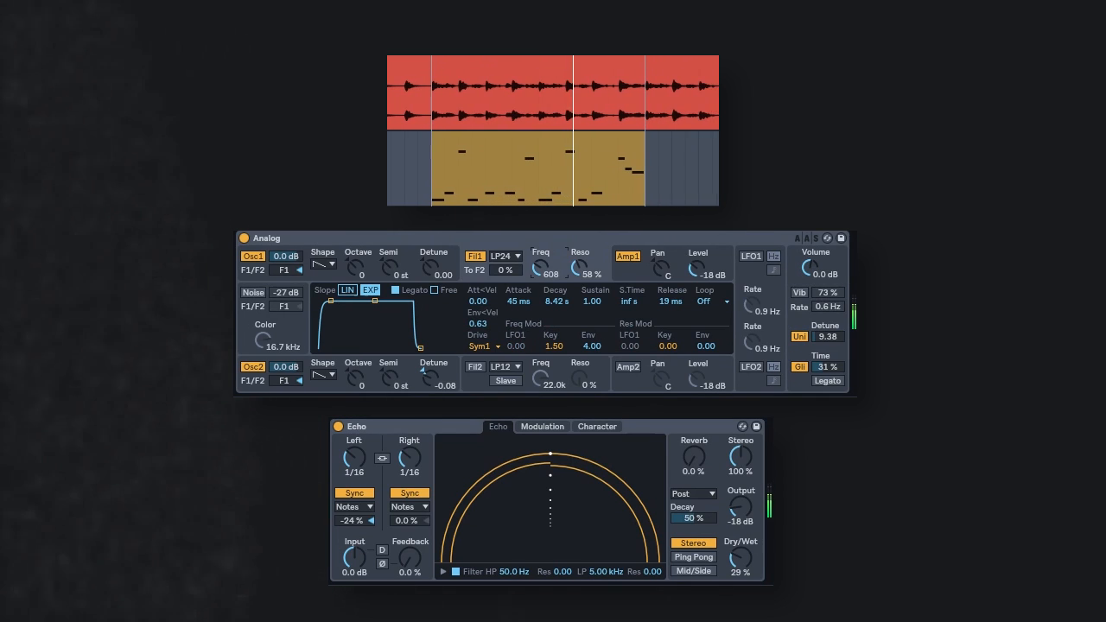